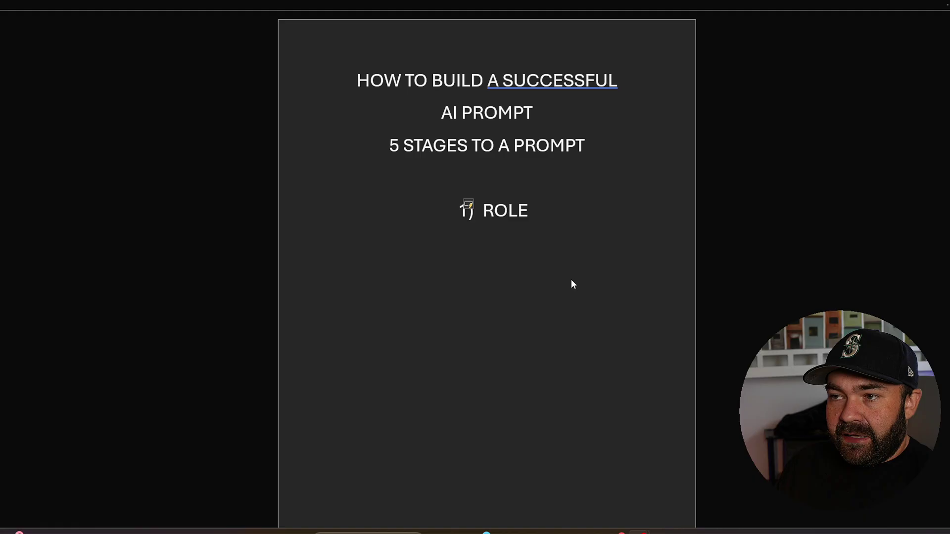
Activate the stage list document after ROLE, then bring up the empty ChatGPT chat in Chrome.
click(540, 210)
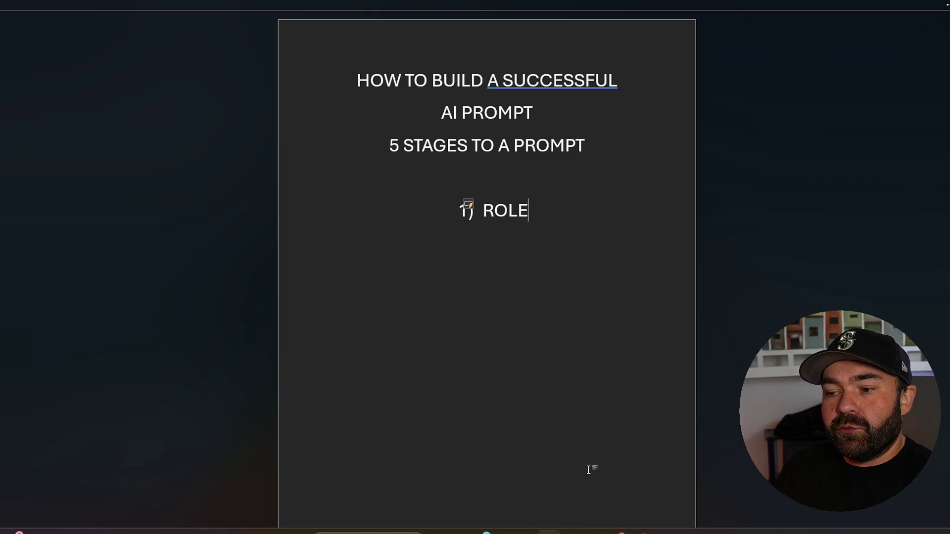
click(504, 532)
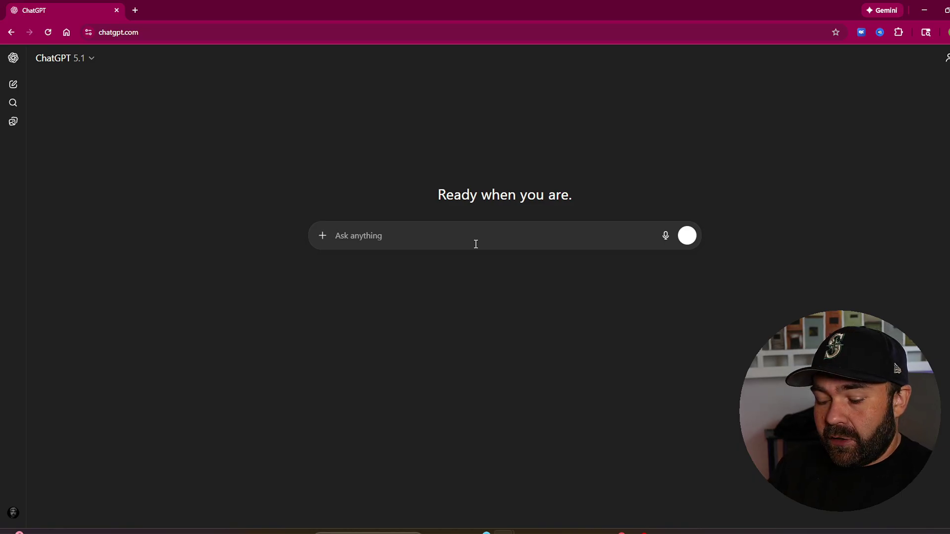
Paste the senior stock-market analyst role sentence and change the goal's day/week to day/week/month.
text(I want you to act as a senior level data analyst that specializes in analyzing the stock market.)
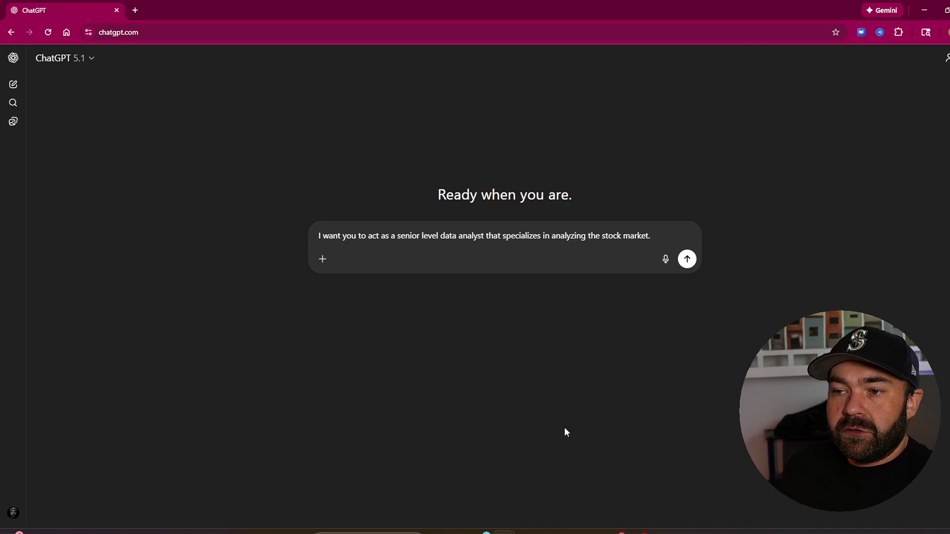
drag(397, 240, 318, 237)
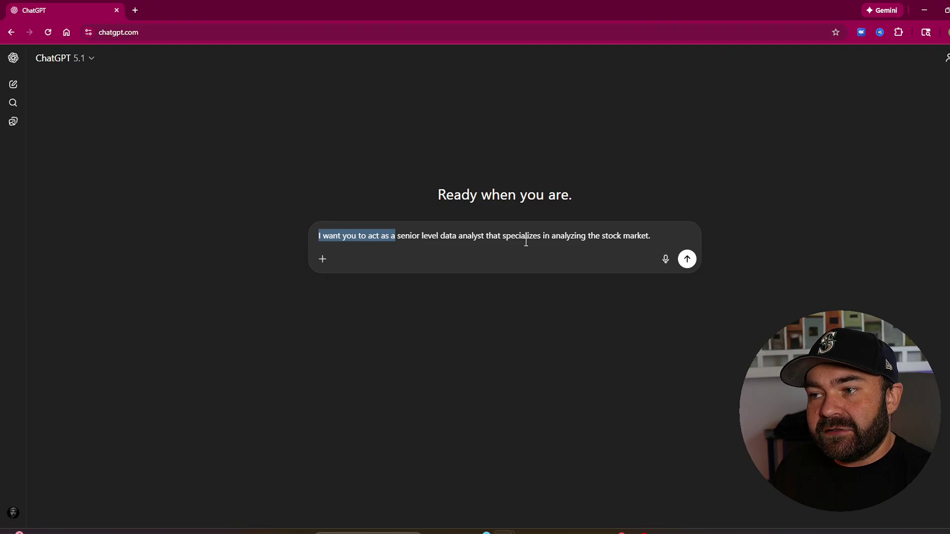
click(653, 236)
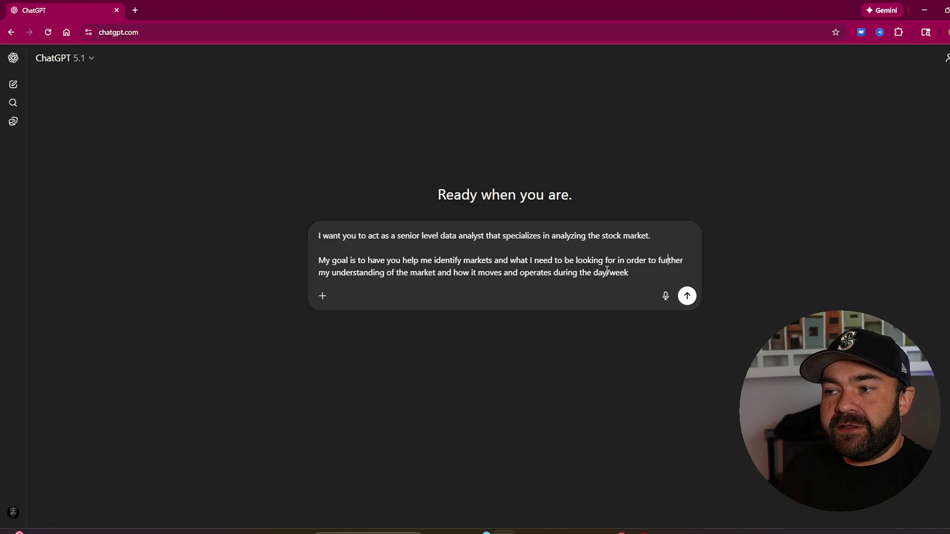
click(631, 275)
text(/month)
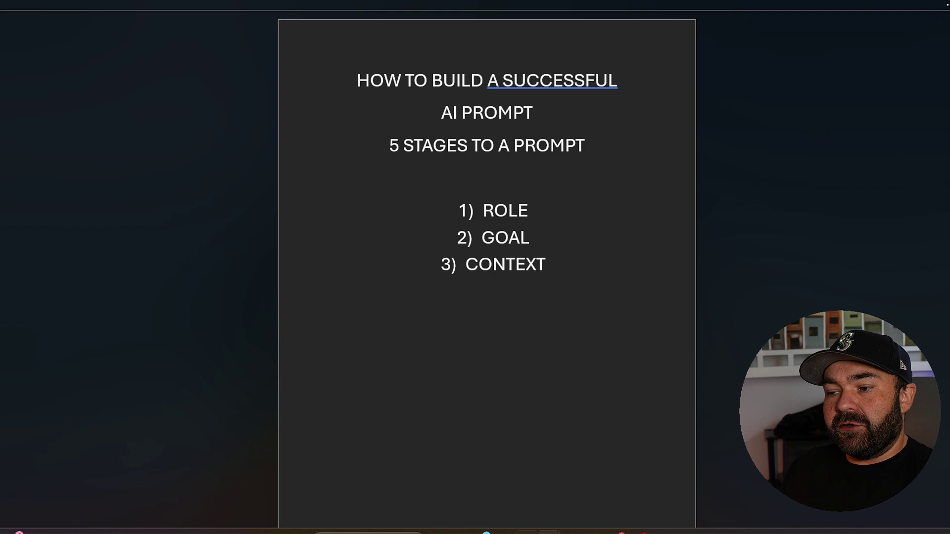
Switch to ChatGPT and highlight CONTEXT in item 3 of the stage list.
mouse_move(505, 531)
click(475, 487)
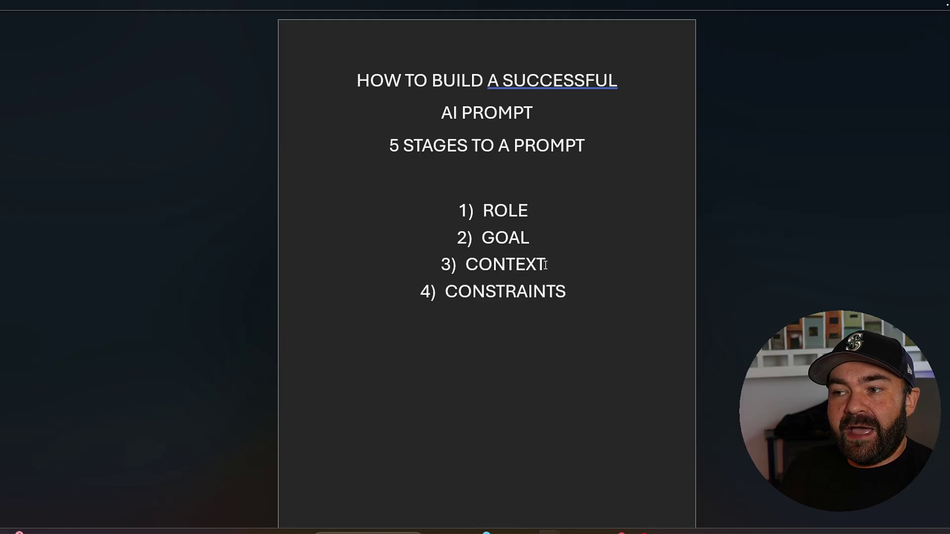
drag(547, 265, 396, 264)
Add the 9-5 job/exit-plan context and beginner-level constraint, then return to the stage document.
click(568, 291)
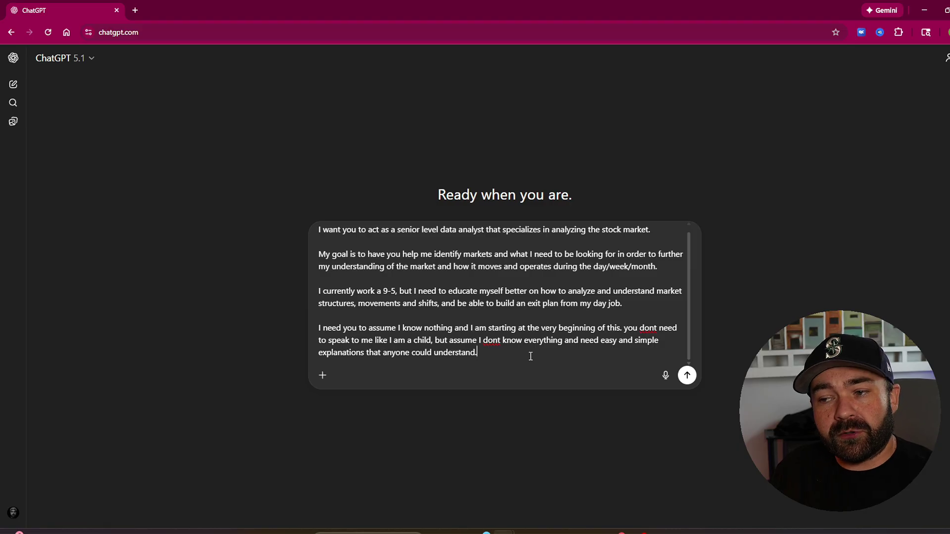
key(alt+Tab)
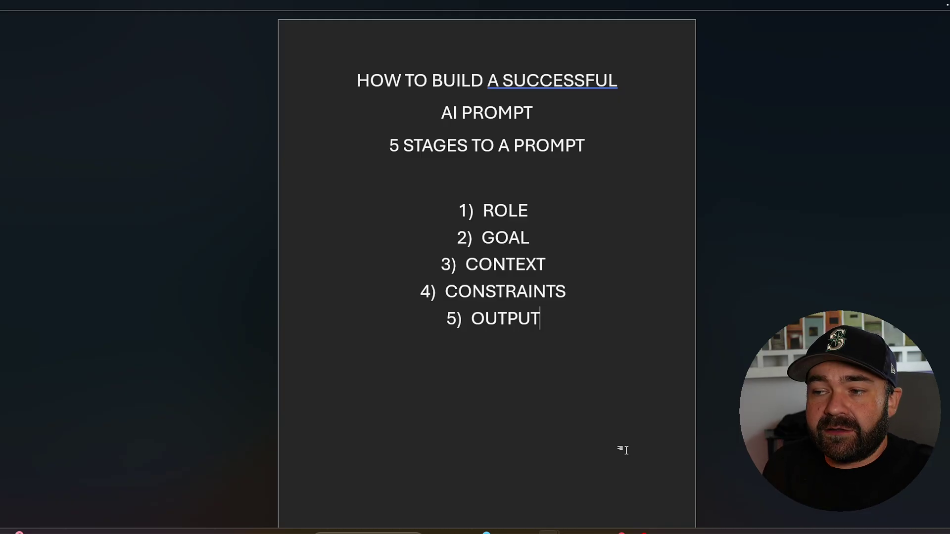
Go back to the ChatGPT prompt in the browser after listing 5) OUTPUT.
click(548, 531)
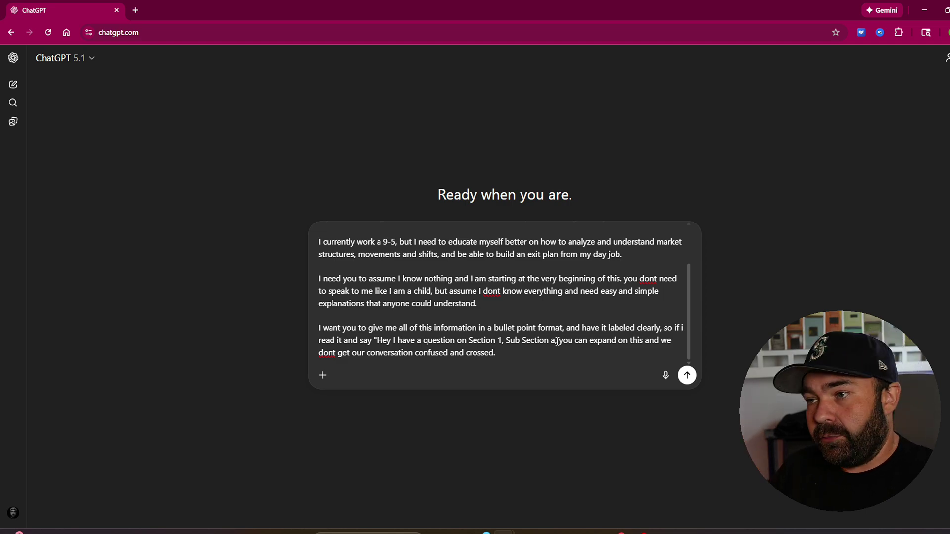
Review the finished prompt and open the GPT-5.1 model list (Auto, Instant, Thinking).
scroll(539, 253, up, 3)
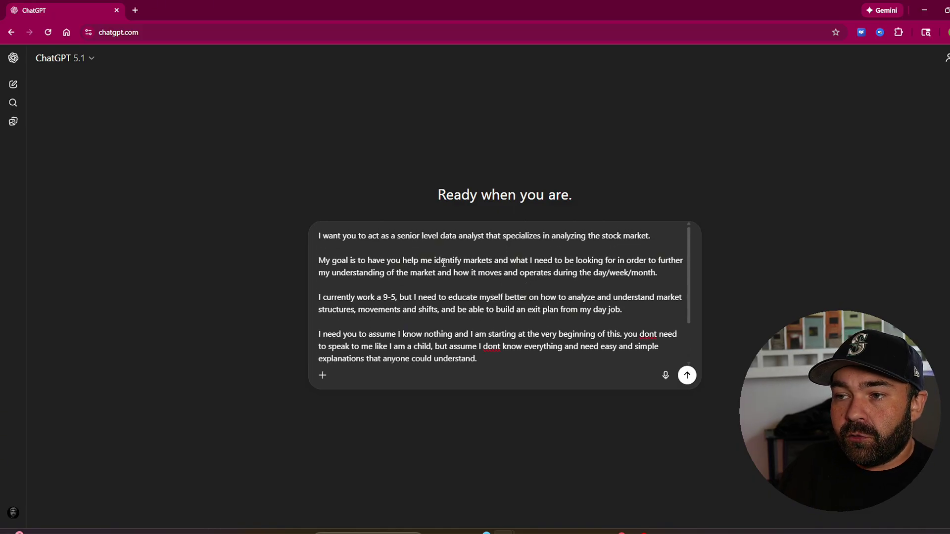
scroll(420, 288, down, 2)
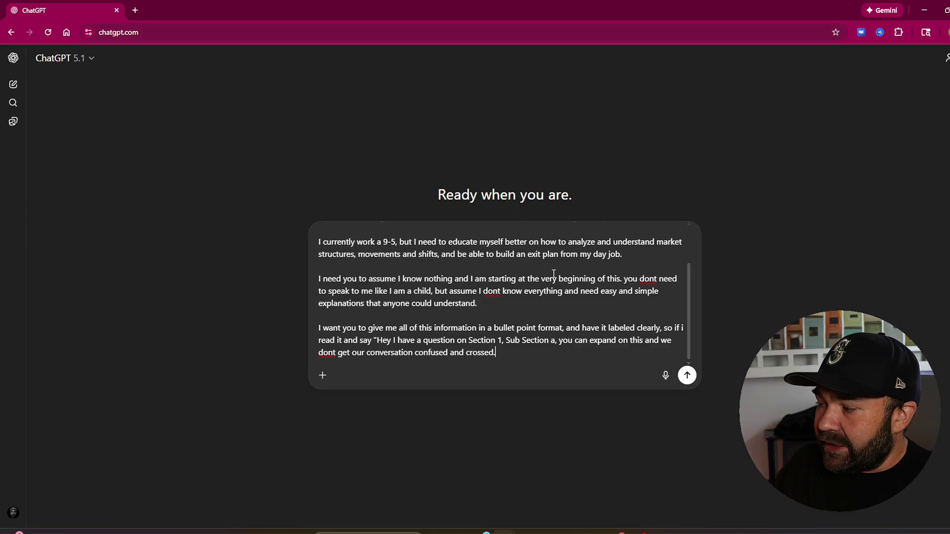
click(74, 59)
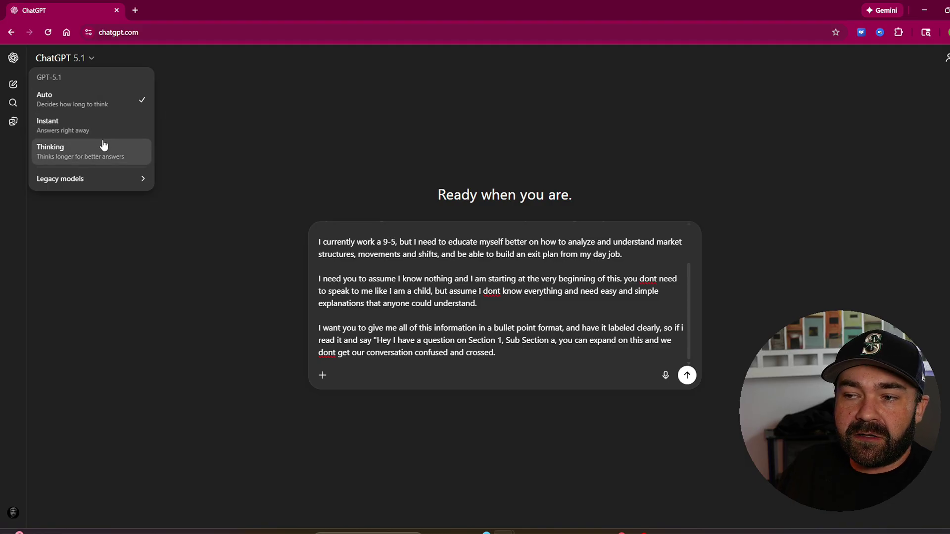
Look over the GPT-5.1 model options, leaving Auto selected.
mouse_move(106, 179)
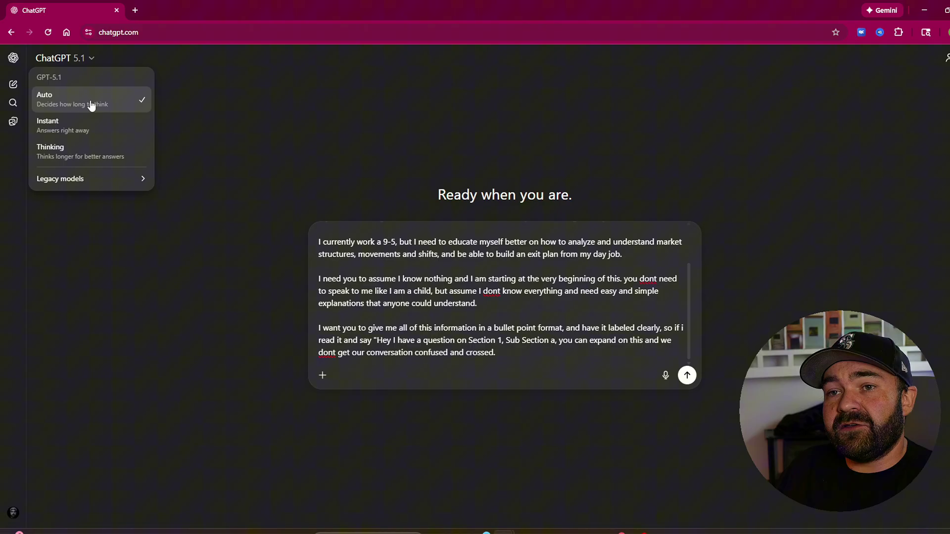
Close the model list and send the five-part prompt with GPT-5.1 Auto.
click(396, 280)
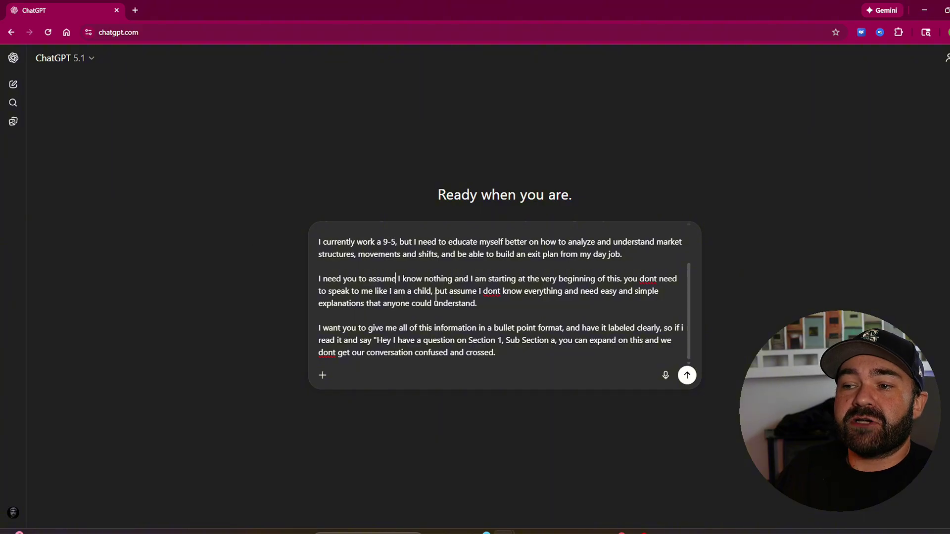
scroll(456, 318, up, 2)
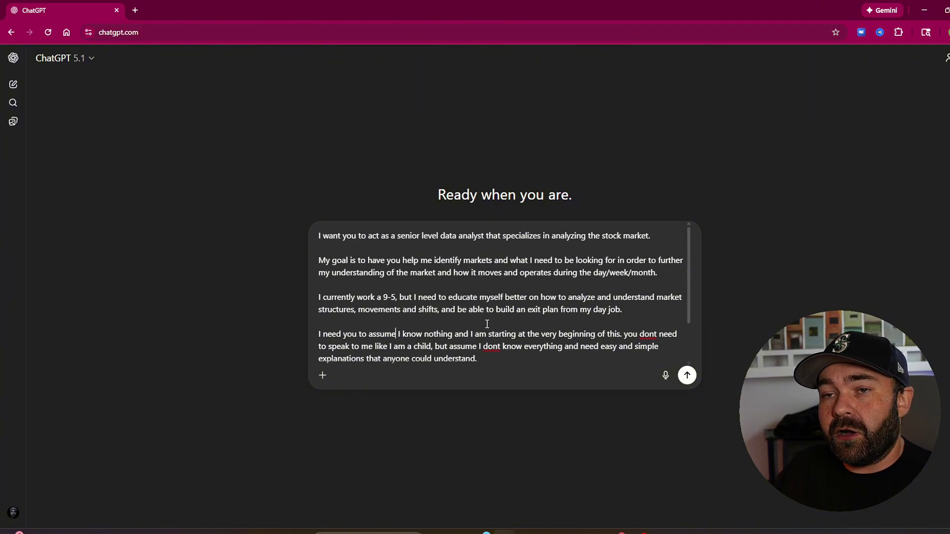
scroll(487, 323, down, 2)
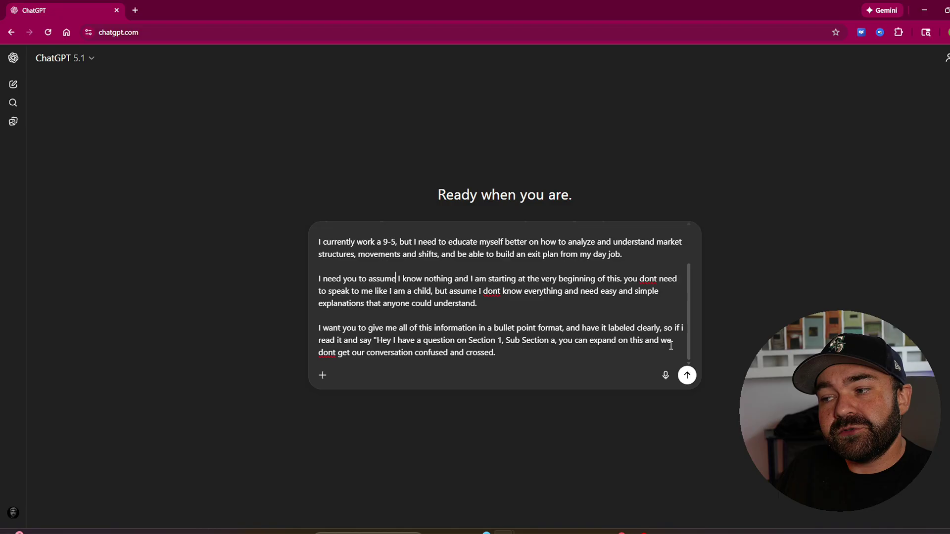
click(687, 375)
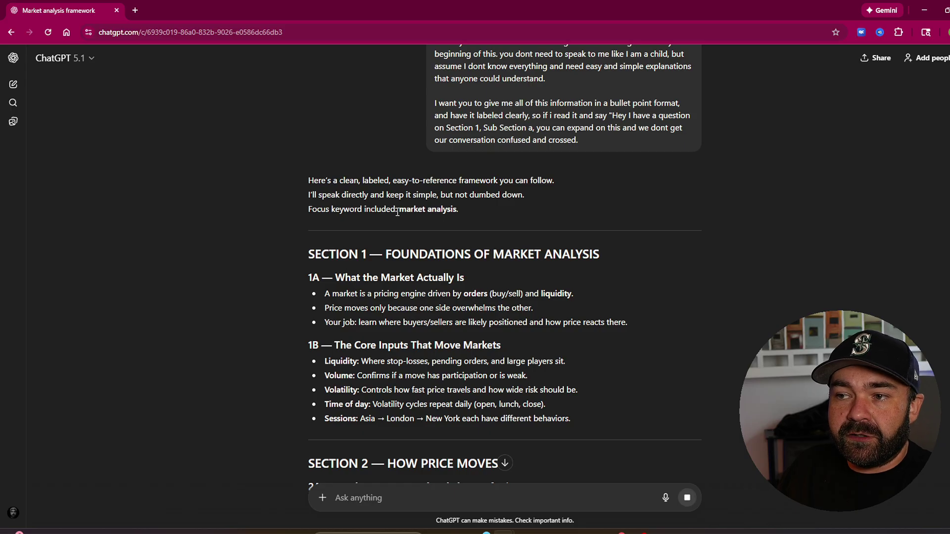
Read through the reply's sections, then scroll back up to the original prompt.
scroll(391, 272, down, 1)
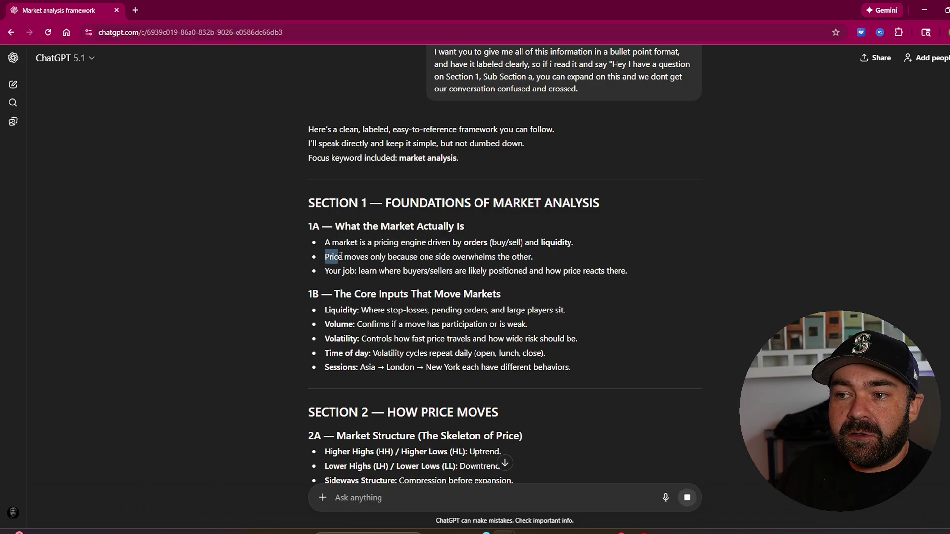
drag(340, 255, 513, 257)
click(533, 257)
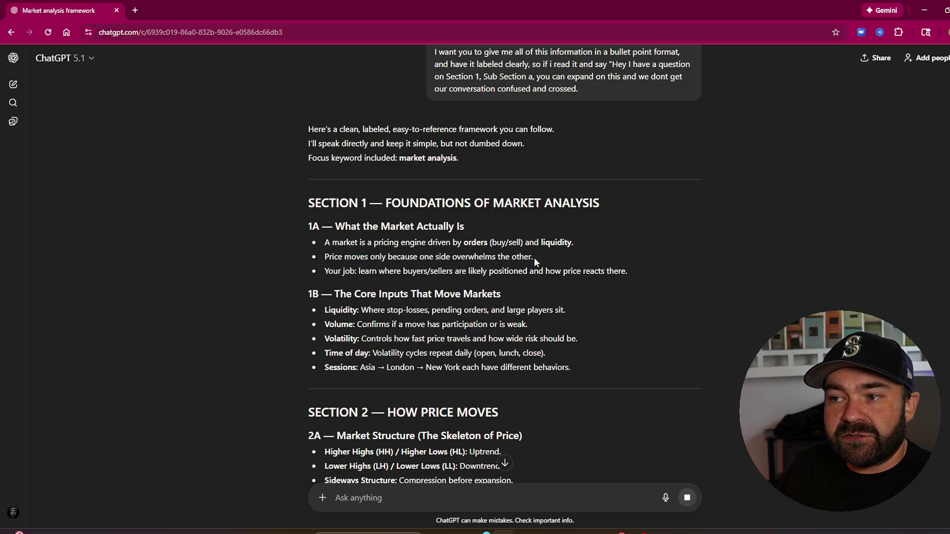
scroll(467, 275, down, 10)
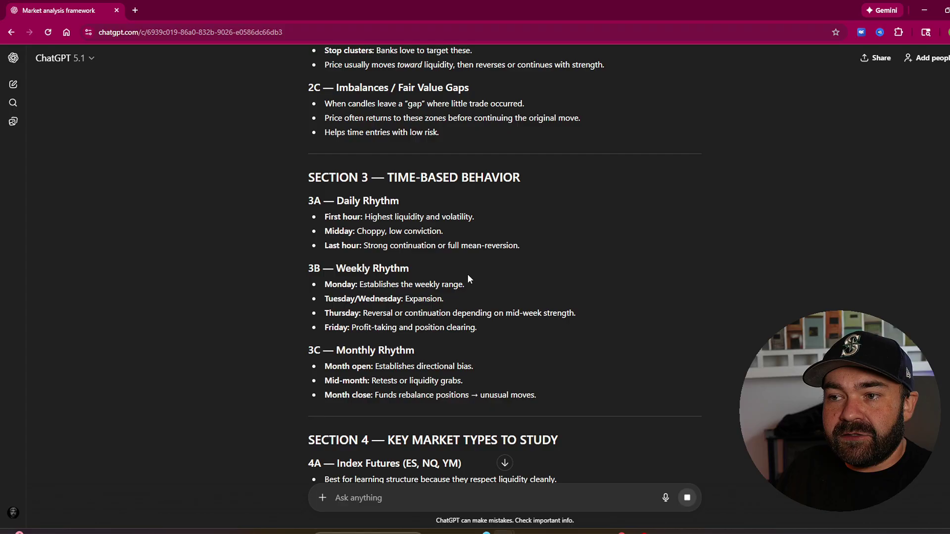
scroll(467, 279, down, 6)
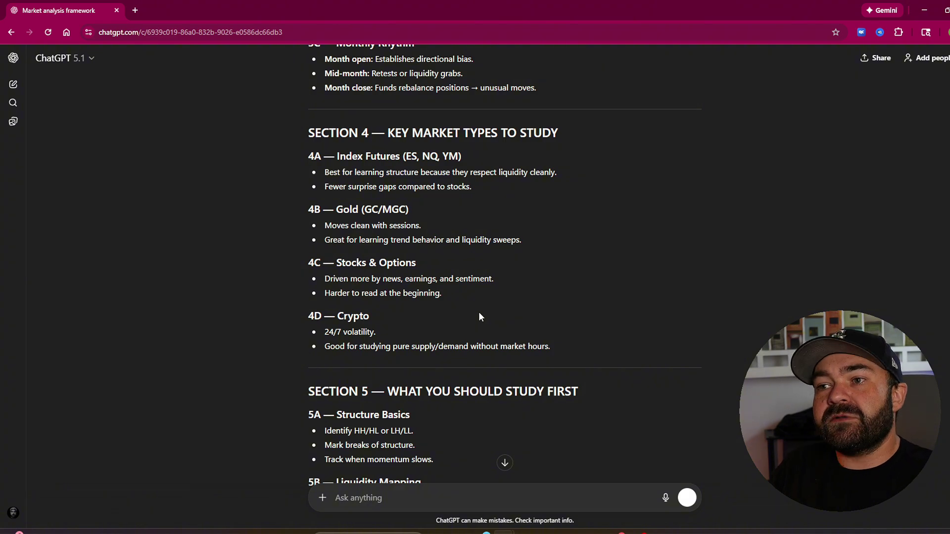
scroll(479, 311, up, 15)
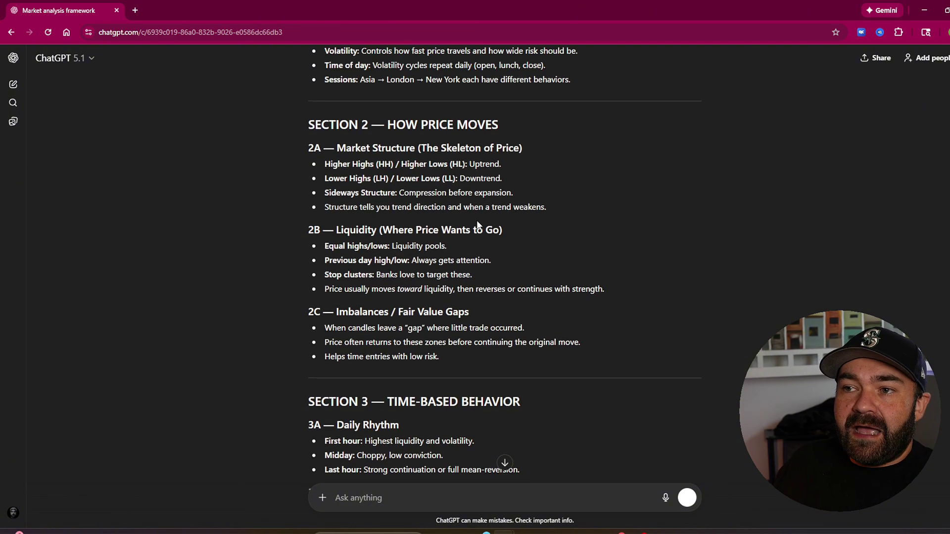
scroll(478, 225, up, 8)
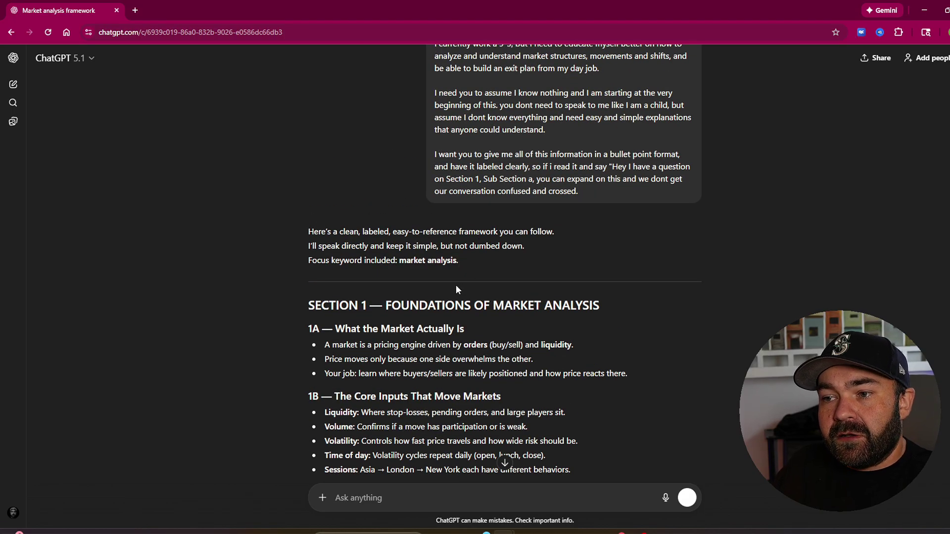
scroll(456, 289, up, 3)
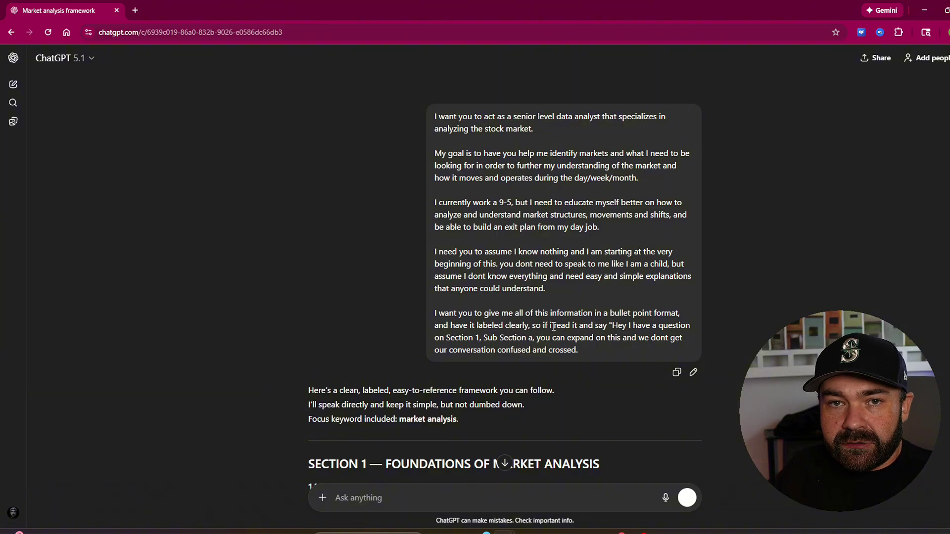
scroll(534, 333, down, 5)
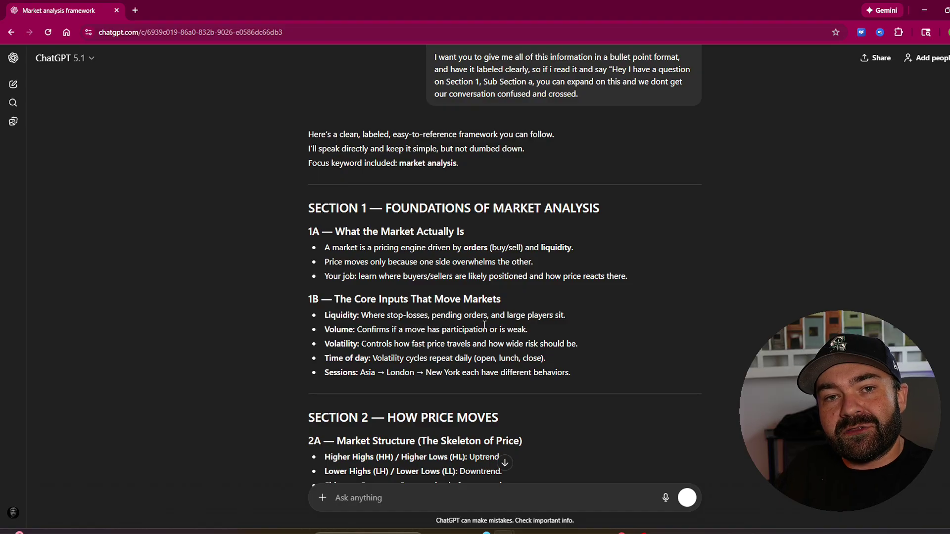
scroll(481, 310, down, 1)
scroll(544, 297, up, 6)
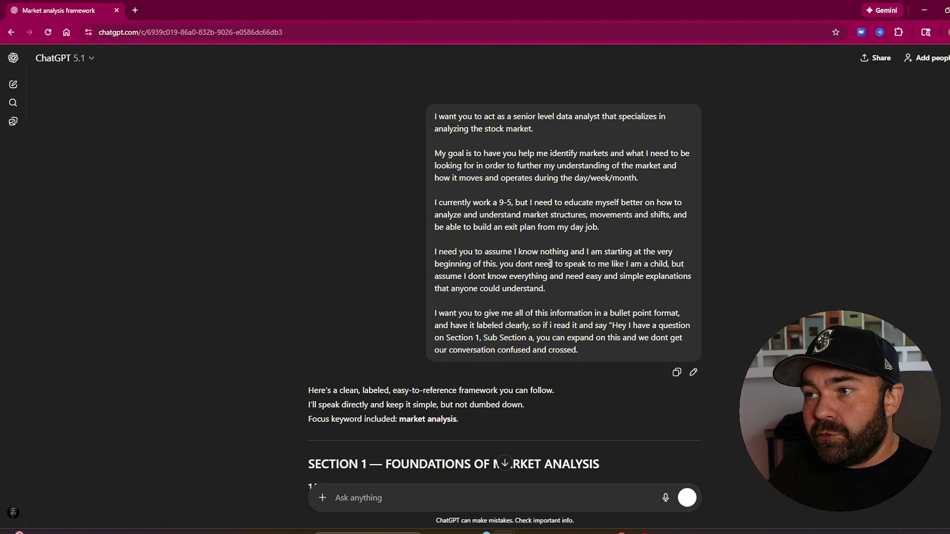
Scroll to show subsections 1A and 1B and the start of Section 2, How Price Moves.
scroll(550, 295, down, 2)
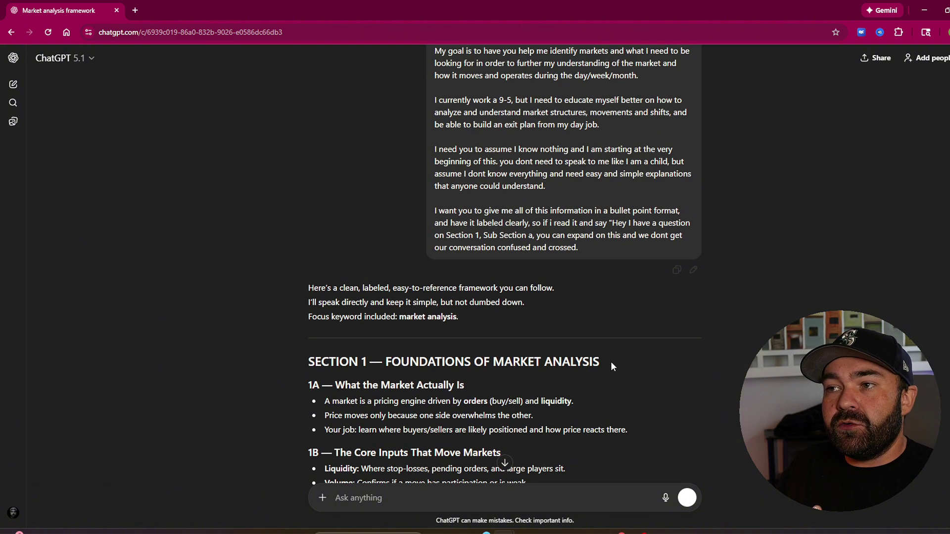
scroll(611, 361, up, 1)
scroll(624, 99, up, 1)
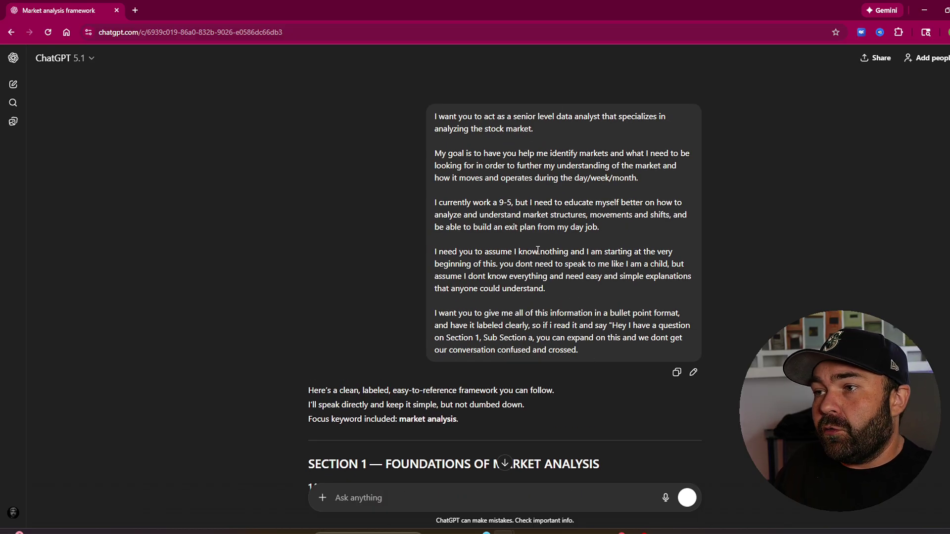
scroll(559, 303, down, 1)
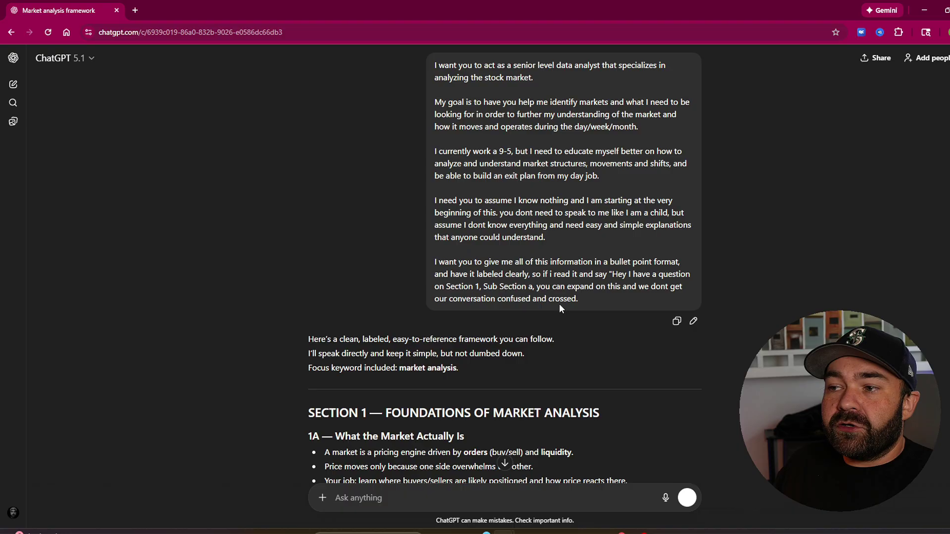
scroll(544, 304, up, 1)
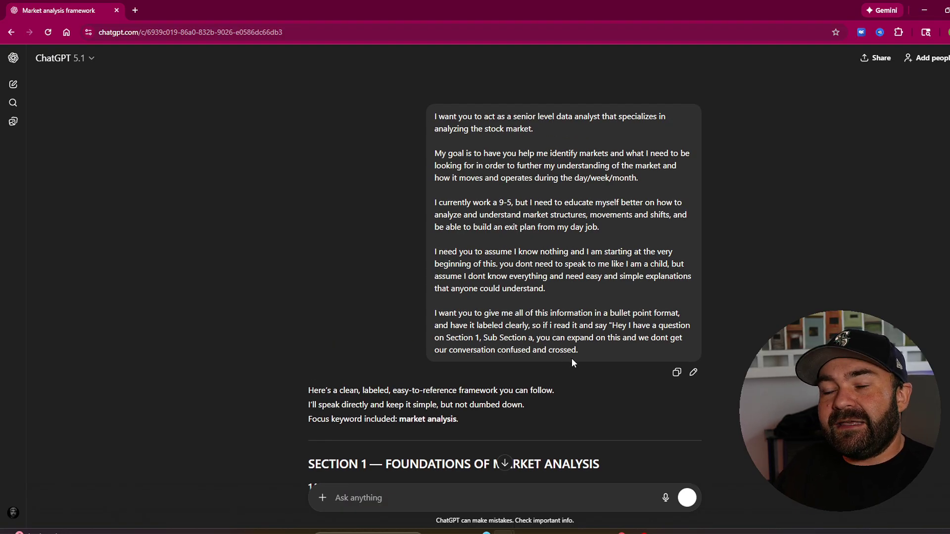
scroll(571, 363, down, 2)
scroll(552, 366, up, 2)
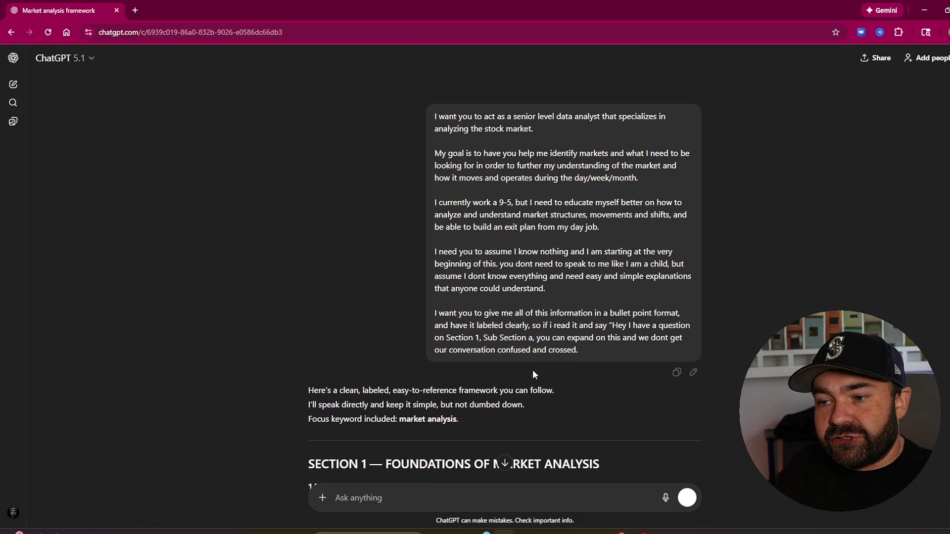
scroll(532, 374, down, 6)
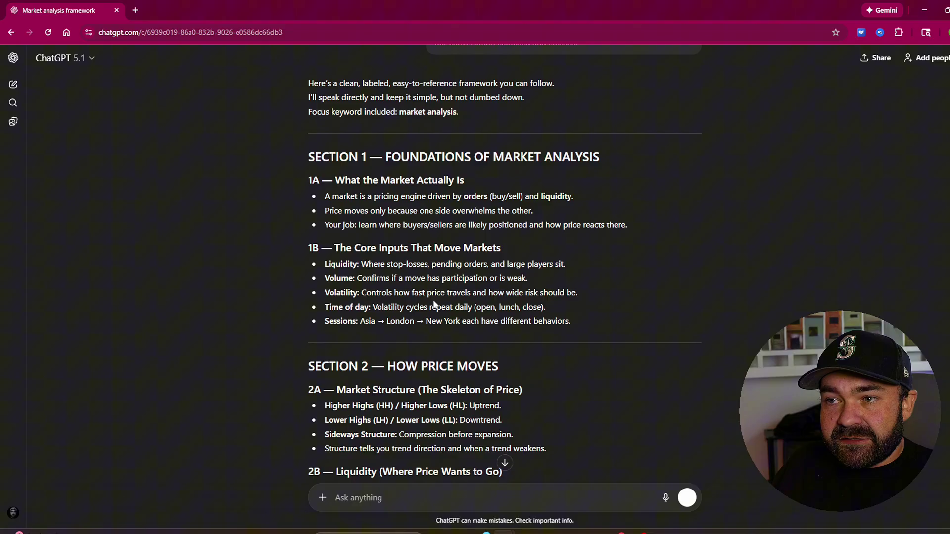
Scroll down to Section 9 at the reply's end, then back up to Section 5.
scroll(434, 304, down, 18)
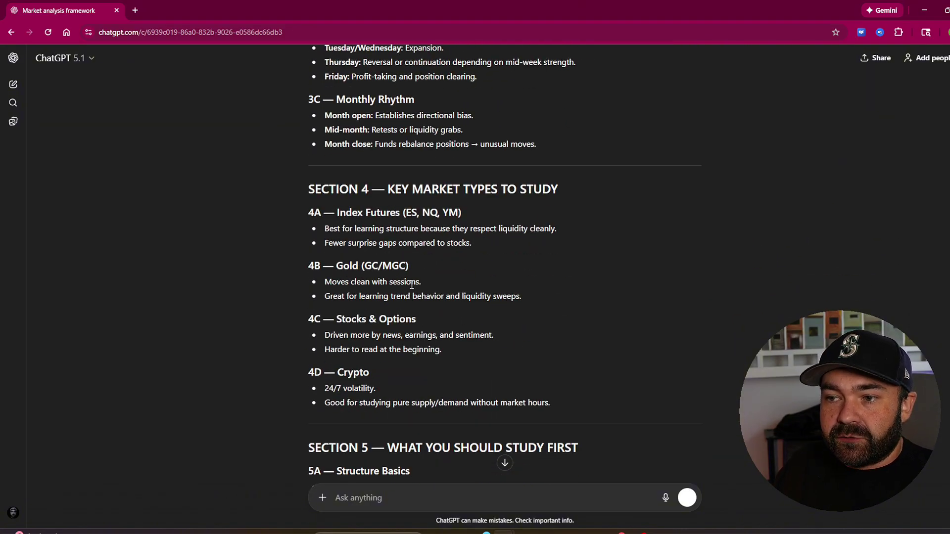
scroll(412, 284, down, 19)
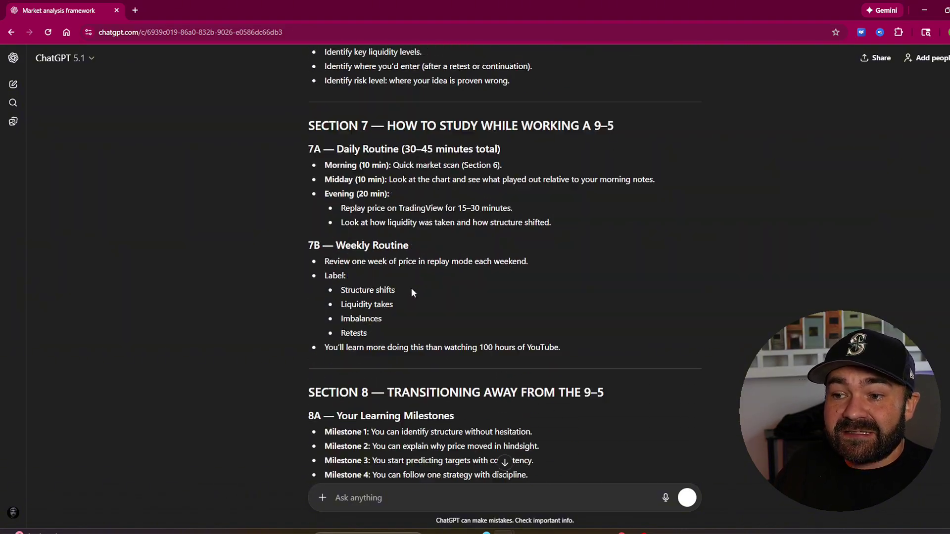
scroll(412, 289, down, 9)
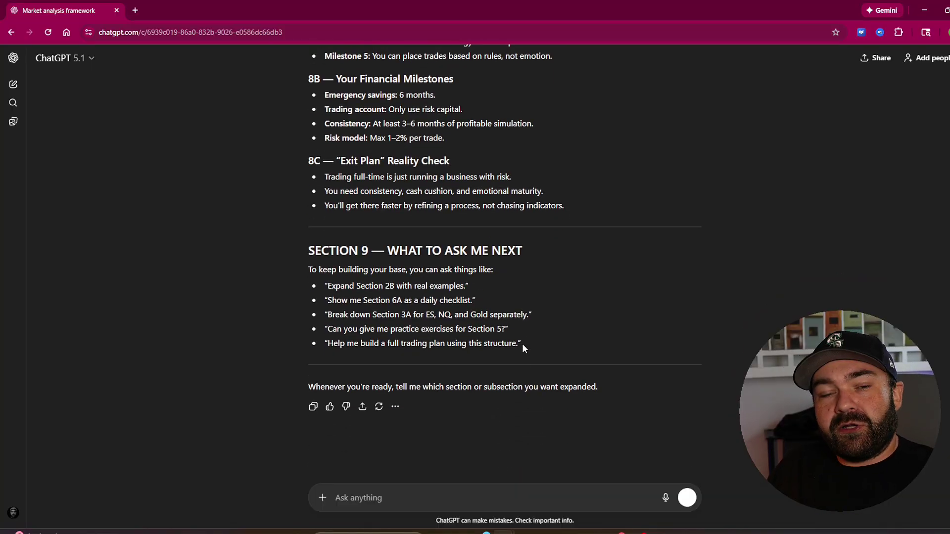
scroll(536, 286, up, 4)
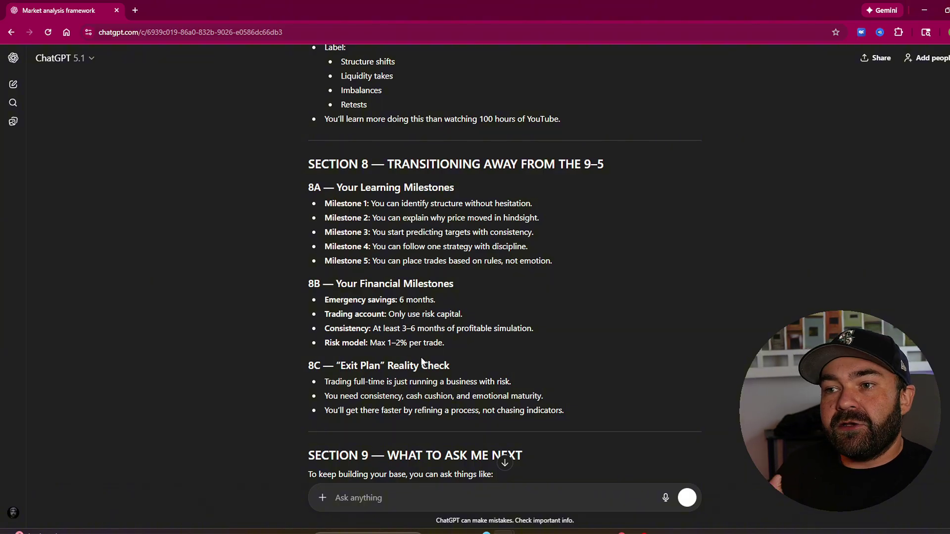
scroll(422, 362, up, 3)
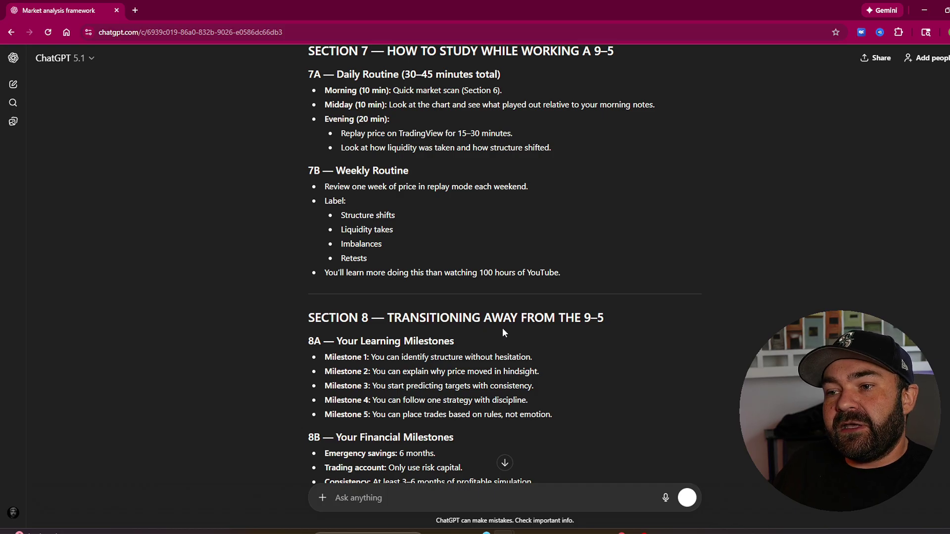
scroll(504, 330, up, 4)
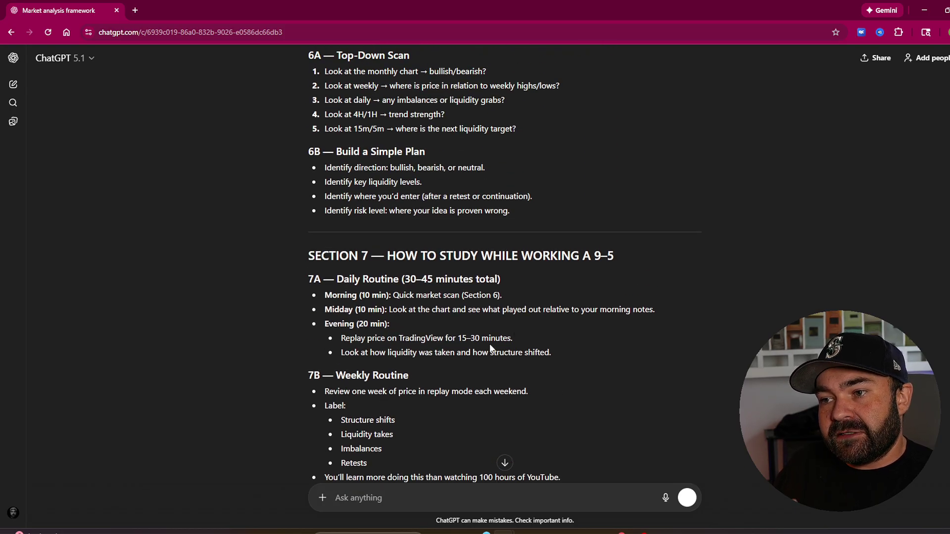
scroll(494, 340, up, 15)
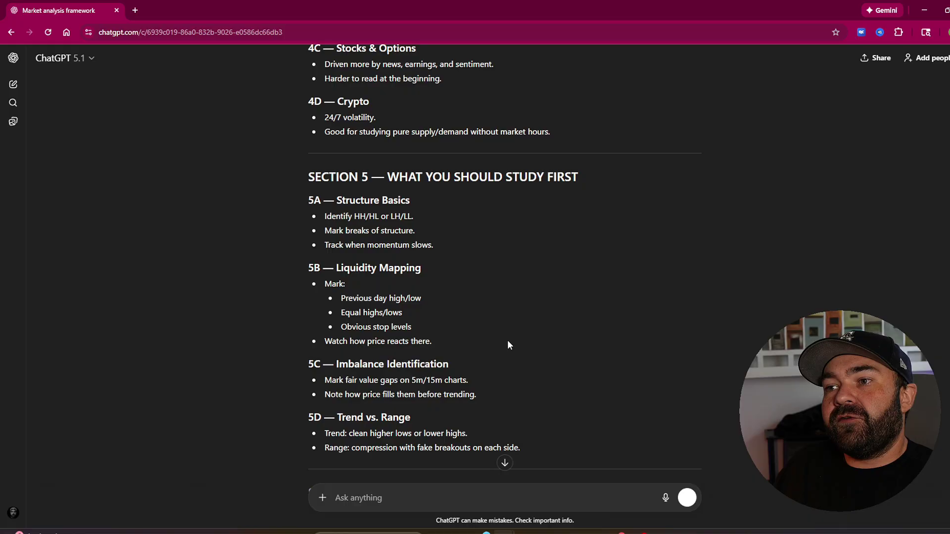
scroll(512, 342, up, 20)
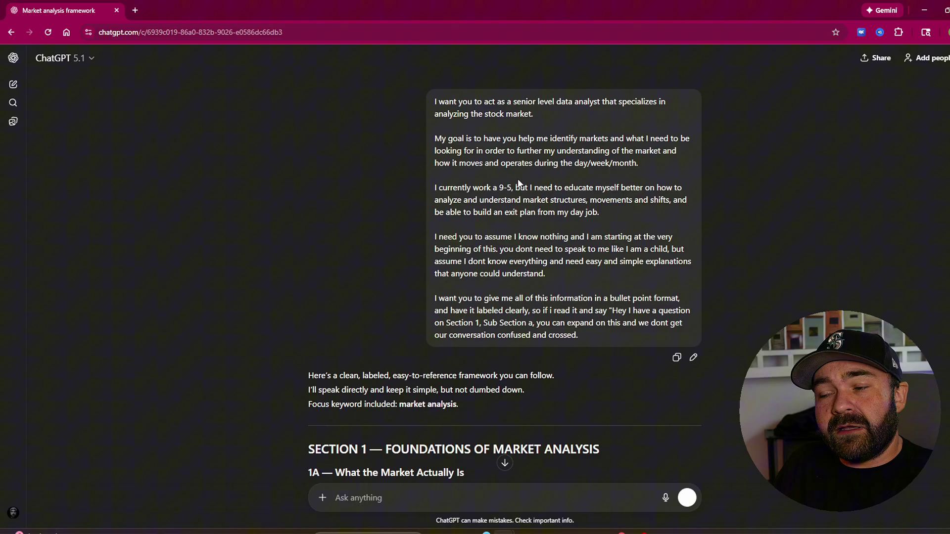
Scroll through the reply to reveal Section 1 and subsections 2A–2C, ending at Fair Value Gaps.
scroll(527, 224, down, 5)
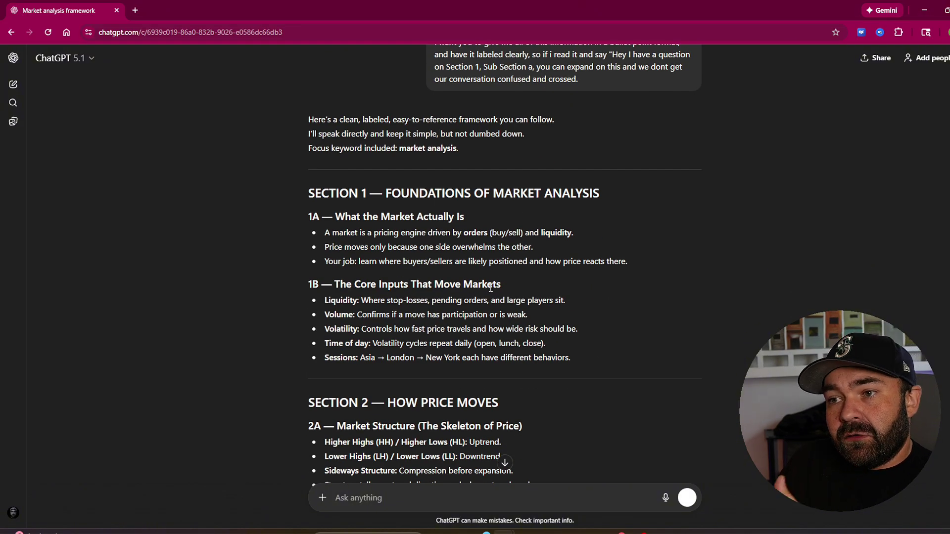
scroll(489, 310, down, 2)
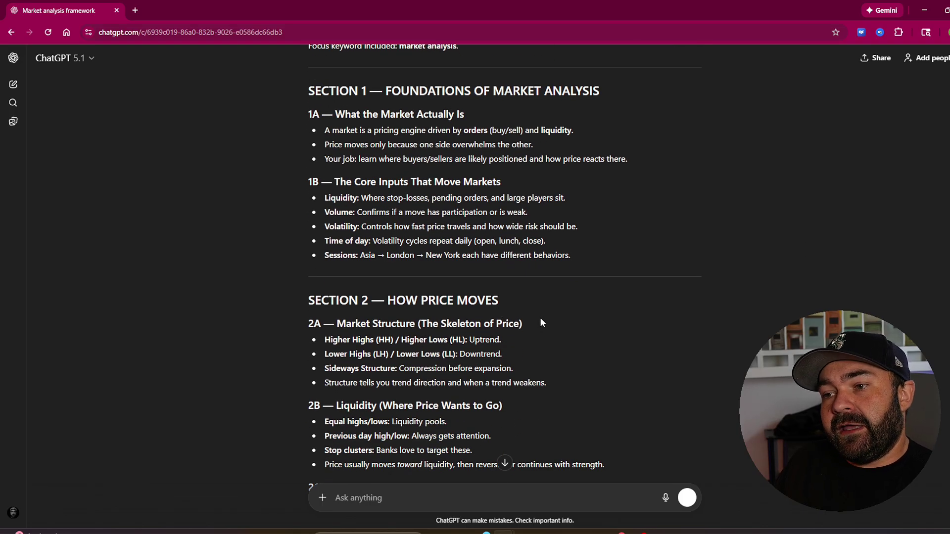
scroll(541, 322, down, 1)
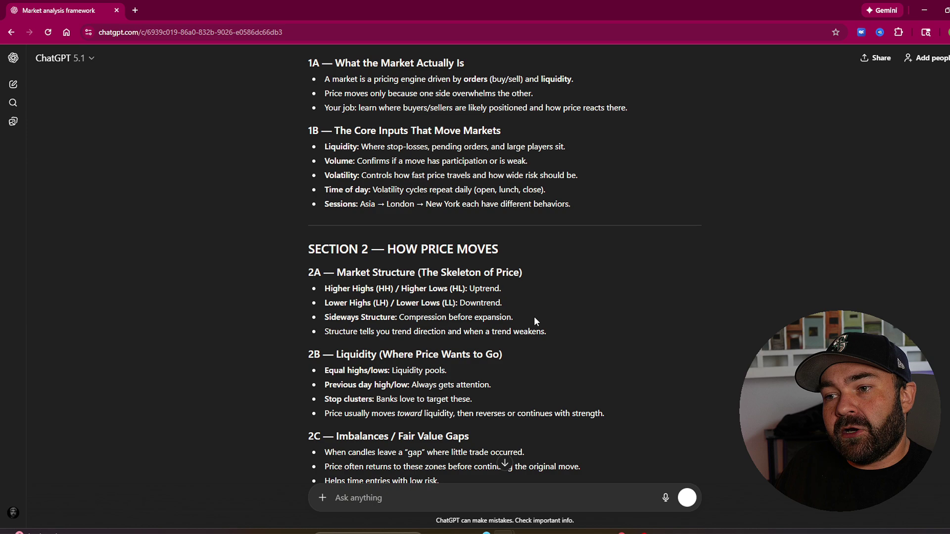